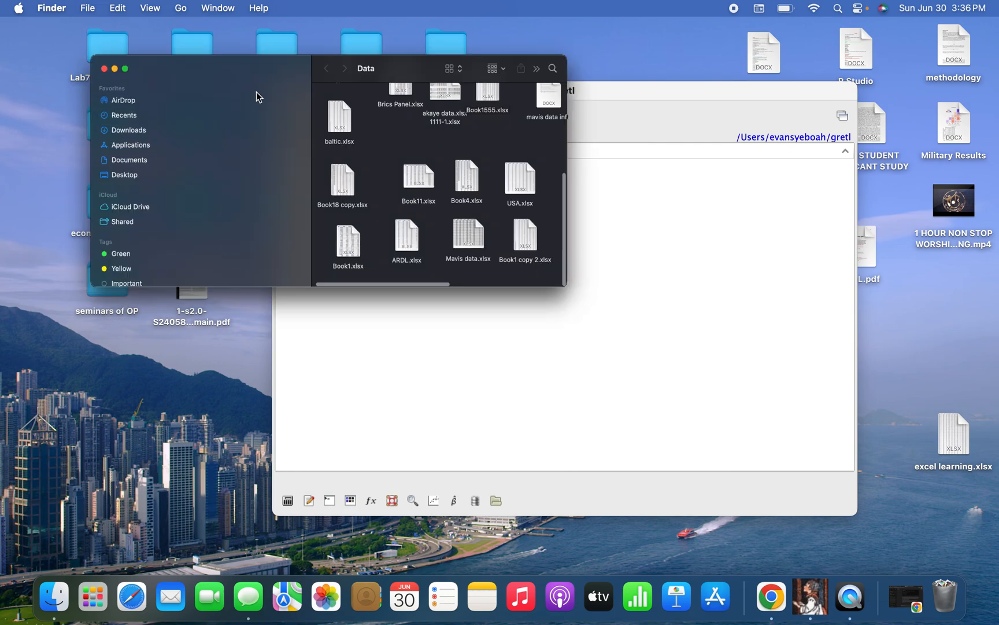
# - Import ARDL.xlsx from the Data folder into gretl with the default spreadsheet import settings, and close the folder window
pyautogui.moveTo(292, 46); pyautogui.dragTo(159, 26)
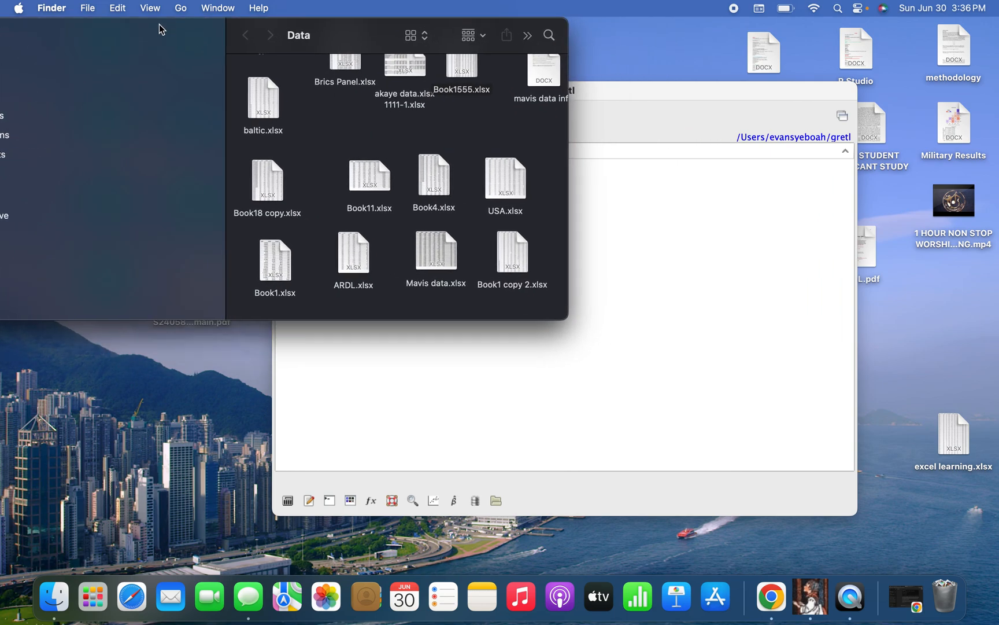
pyautogui.click(354, 247)
pyautogui.moveTo(354, 247); pyautogui.dragTo(694, 250)
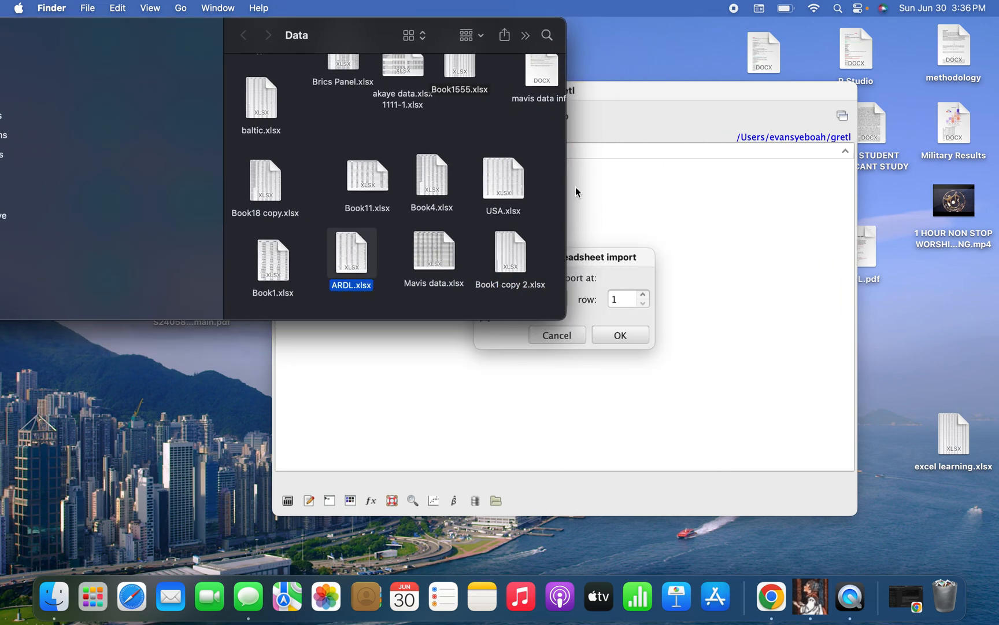
pyautogui.click(628, 334)
pyautogui.click(627, 334)
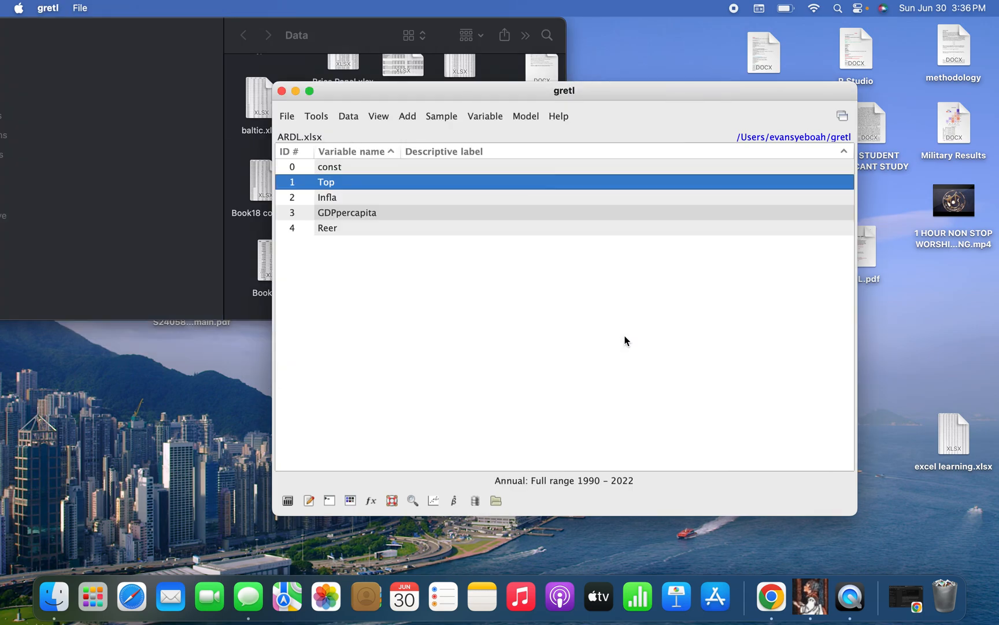
pyautogui.click(105, 50)
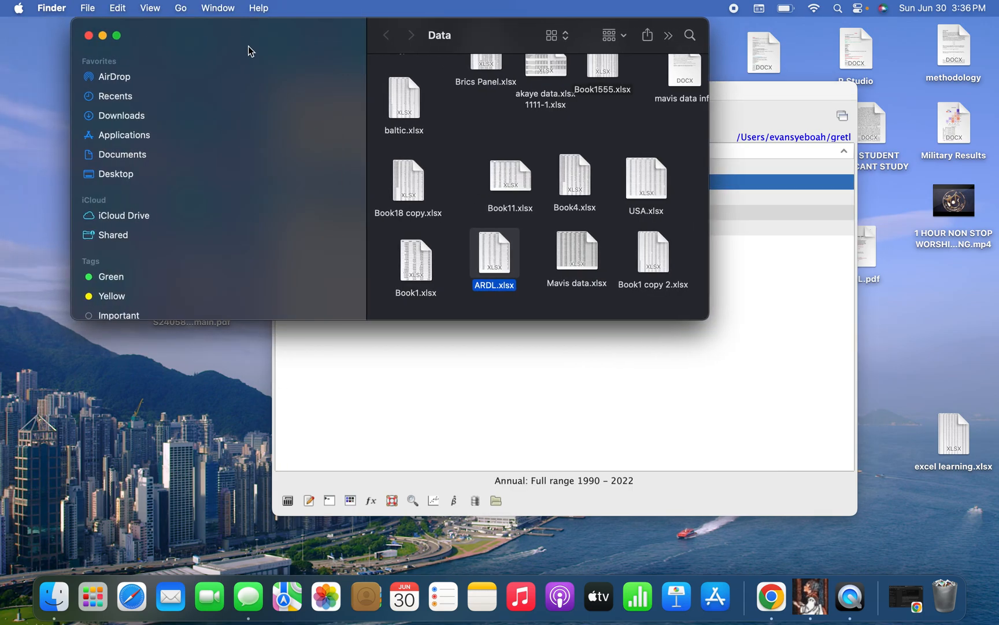
pyautogui.click(90, 38)
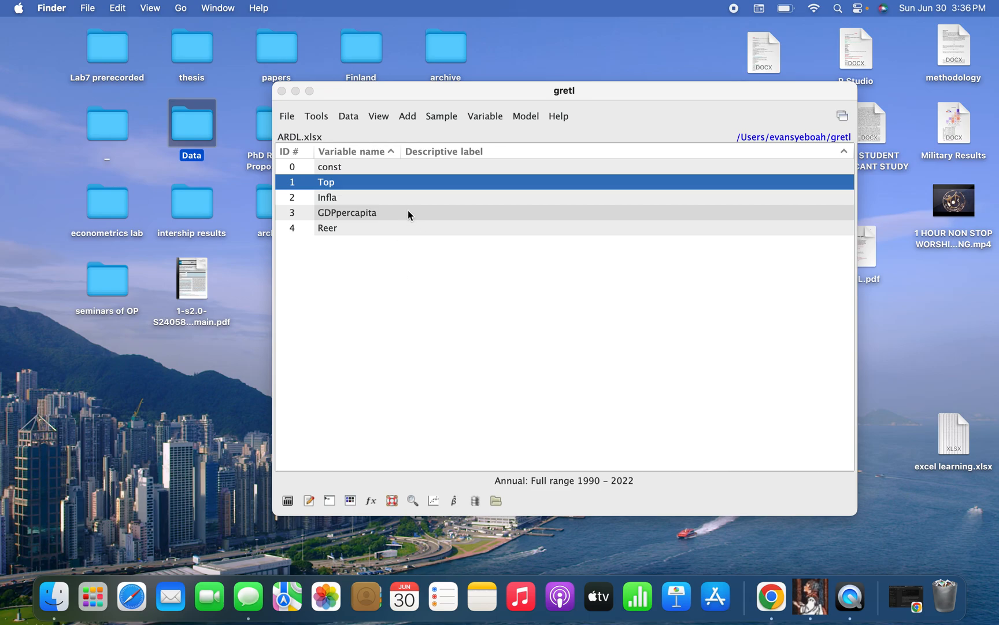
# - Add the logs of the variables Top, Infla, GDPpercapita and Reer to the dataset
pyautogui.click(391, 181)
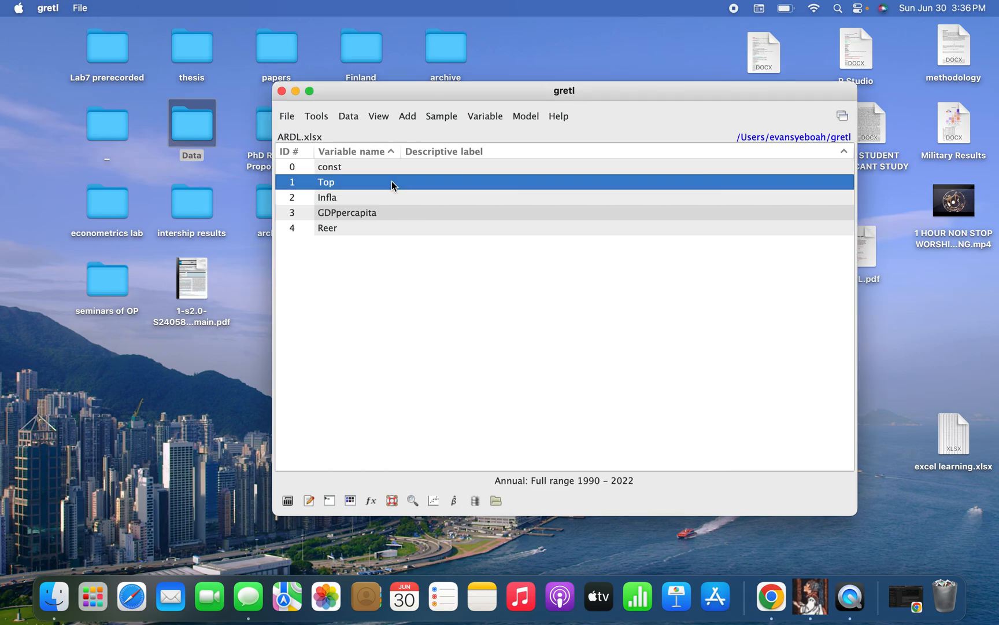
pyautogui.moveTo(391, 181); pyautogui.dragTo(387, 228)
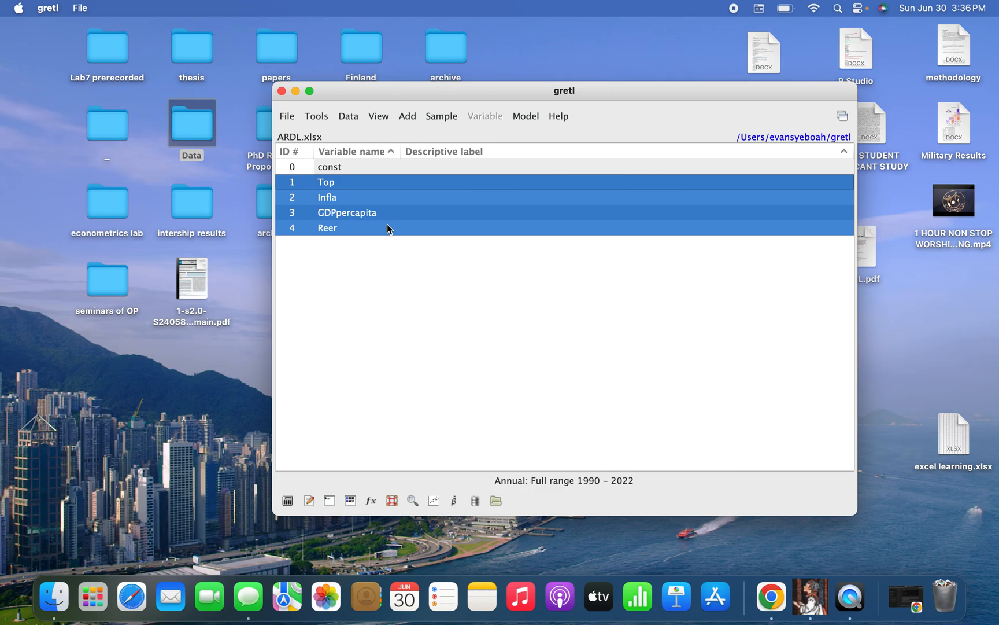
pyautogui.click(408, 116)
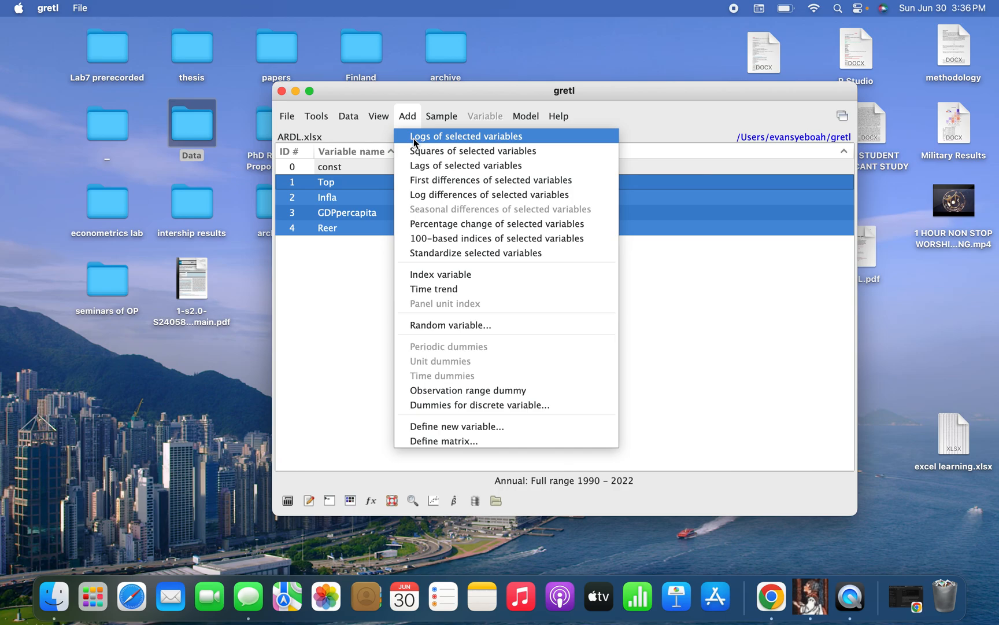
pyautogui.click(416, 138)
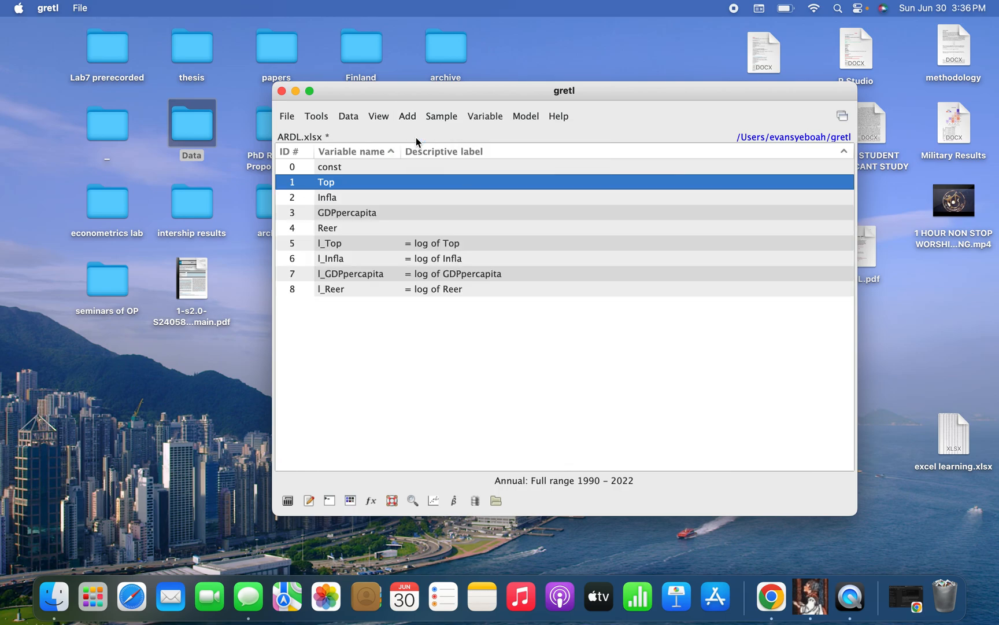
# - Set up a quantile regression model with l_GDPpercapita as the dependent variable
pyautogui.click(527, 116)
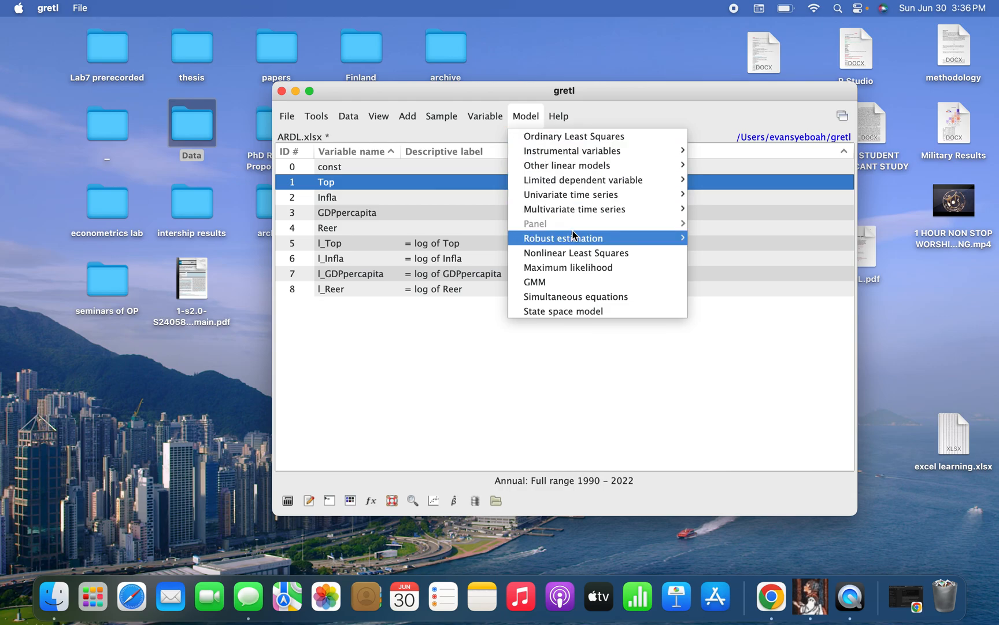
pyautogui.moveTo(572, 238)
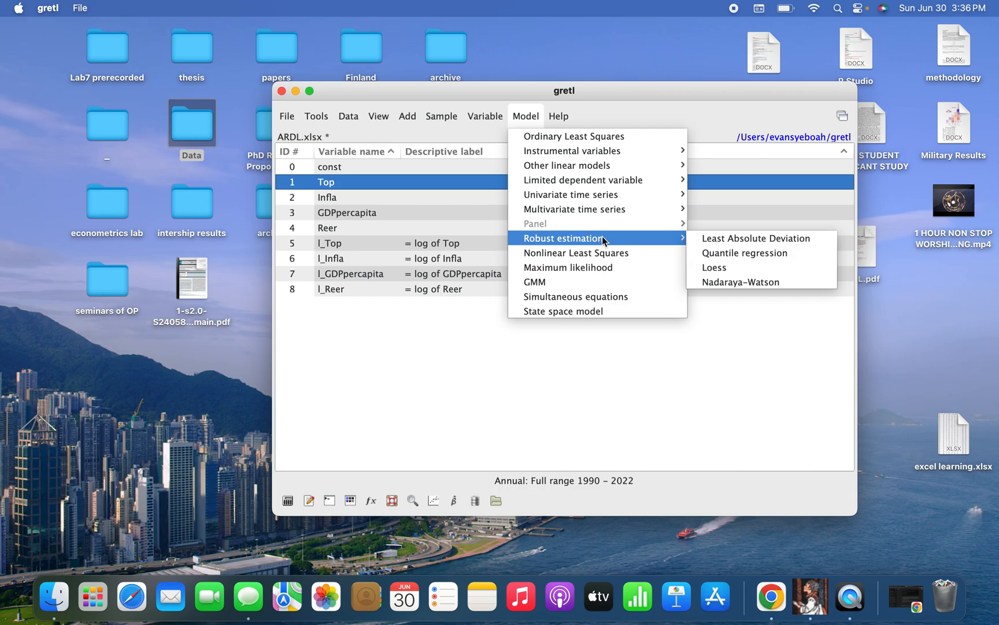
pyautogui.click(715, 255)
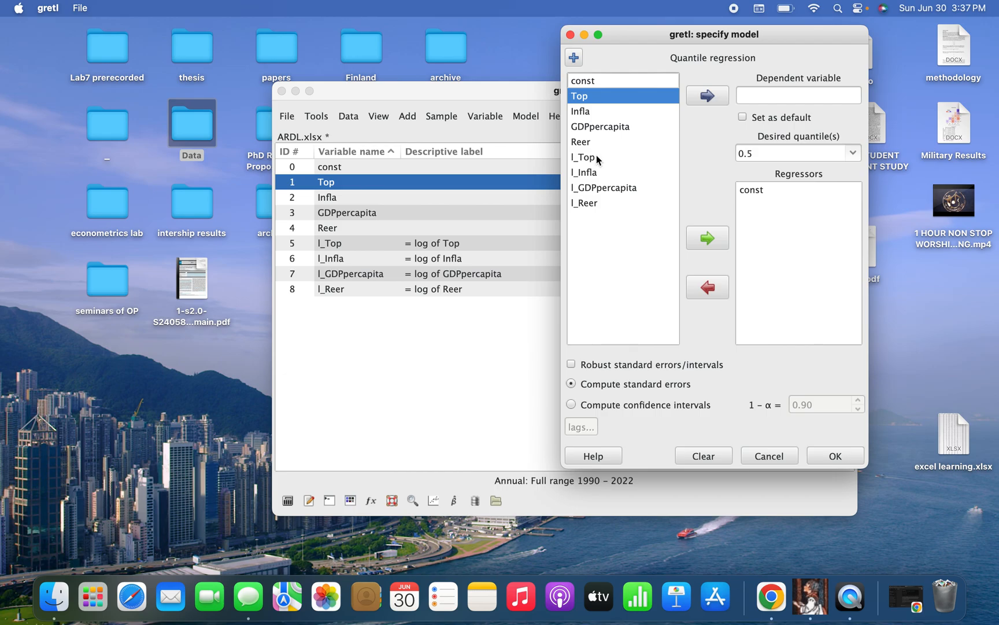
pyautogui.click(599, 186)
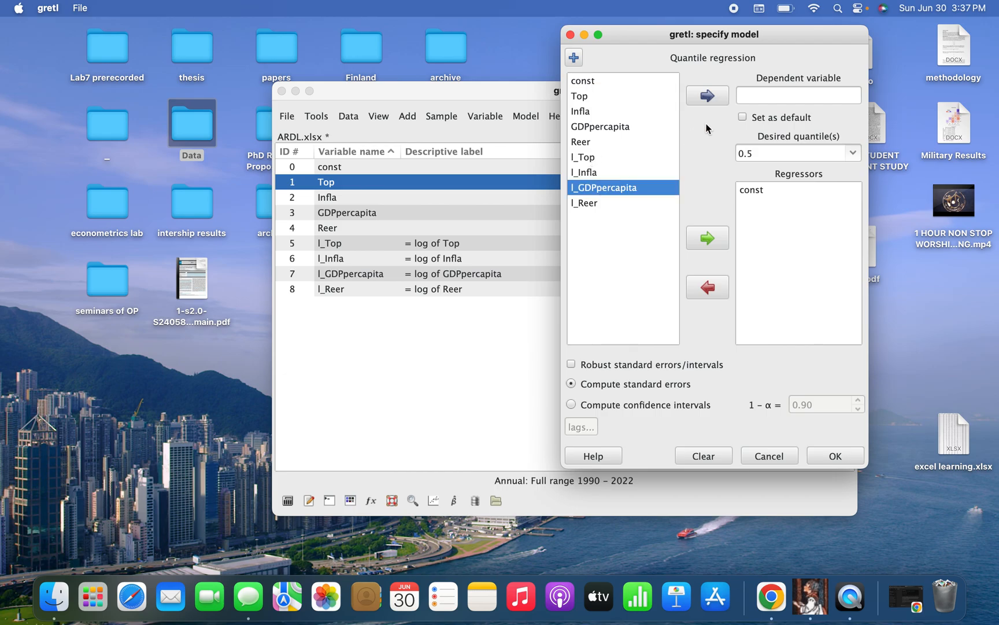
pyautogui.click(714, 96)
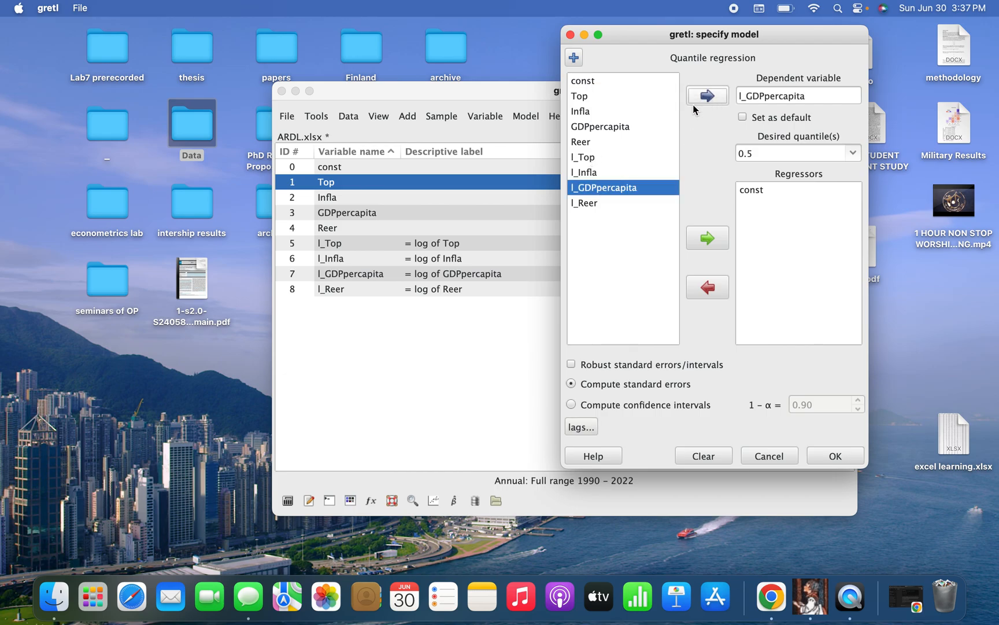
# - Add l_Top, l_Infla and l_Reer as regressors and estimate the model at the 0.5 quantile with computed standard errors
pyautogui.click(595, 160)
pyautogui.click(726, 246)
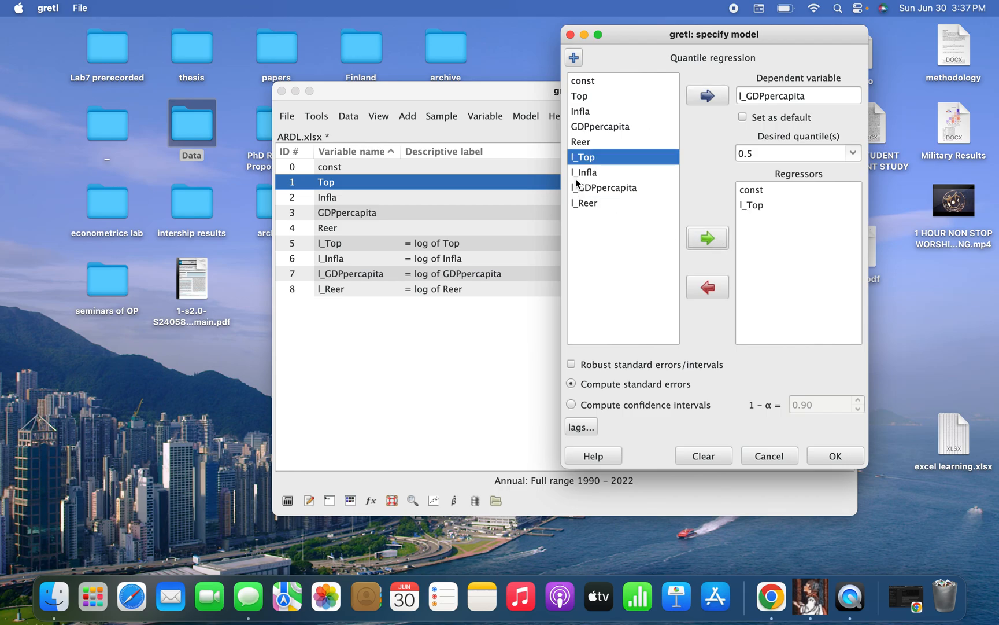
pyautogui.click(585, 173)
pyautogui.click(717, 238)
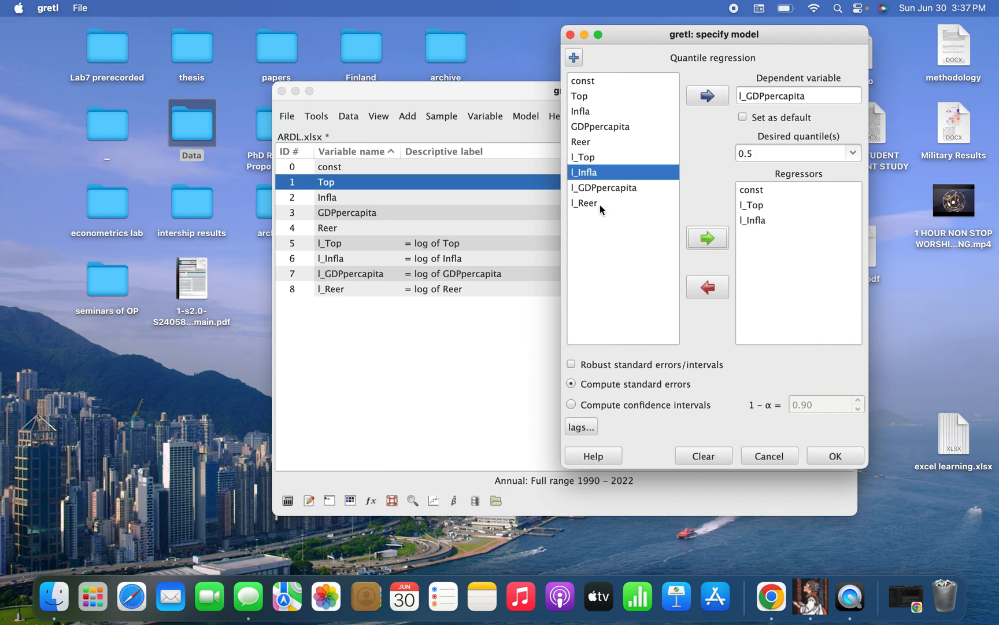
pyautogui.click(599, 204)
pyautogui.click(706, 238)
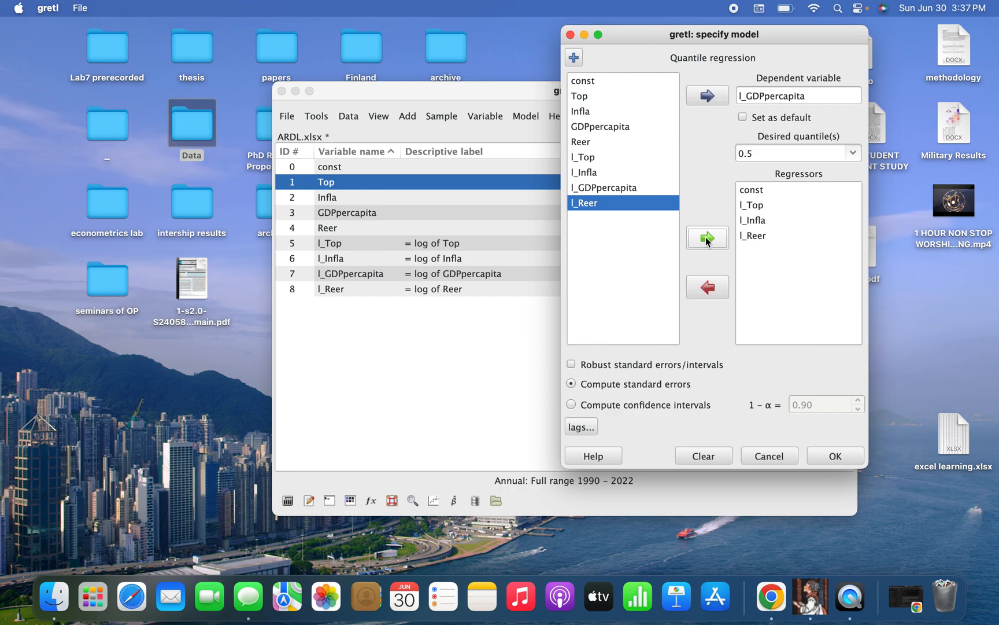
pyautogui.moveTo(749, 36); pyautogui.dragTo(619, 33)
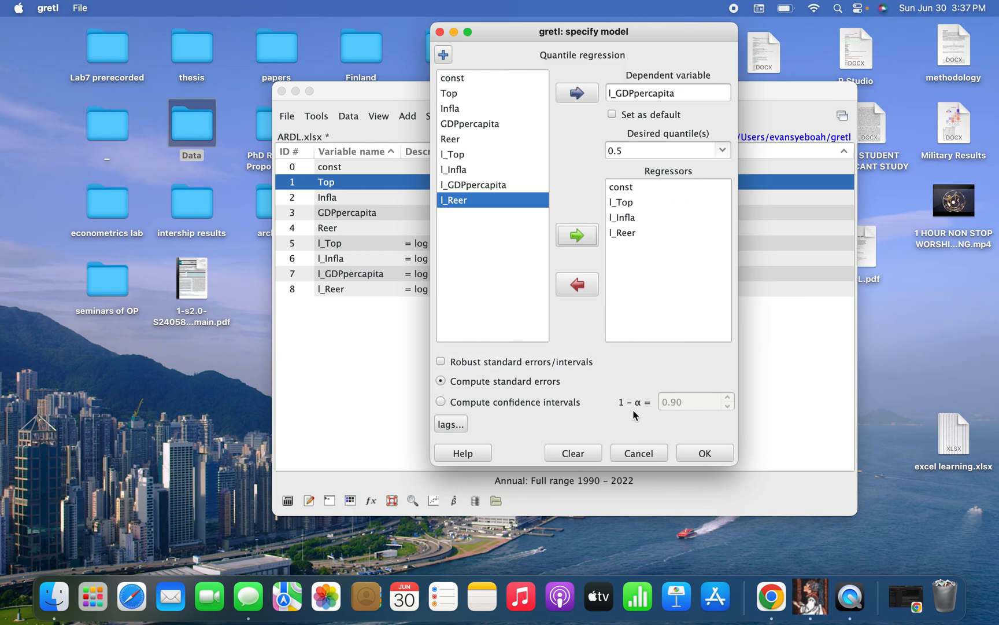
pyautogui.click(704, 453)
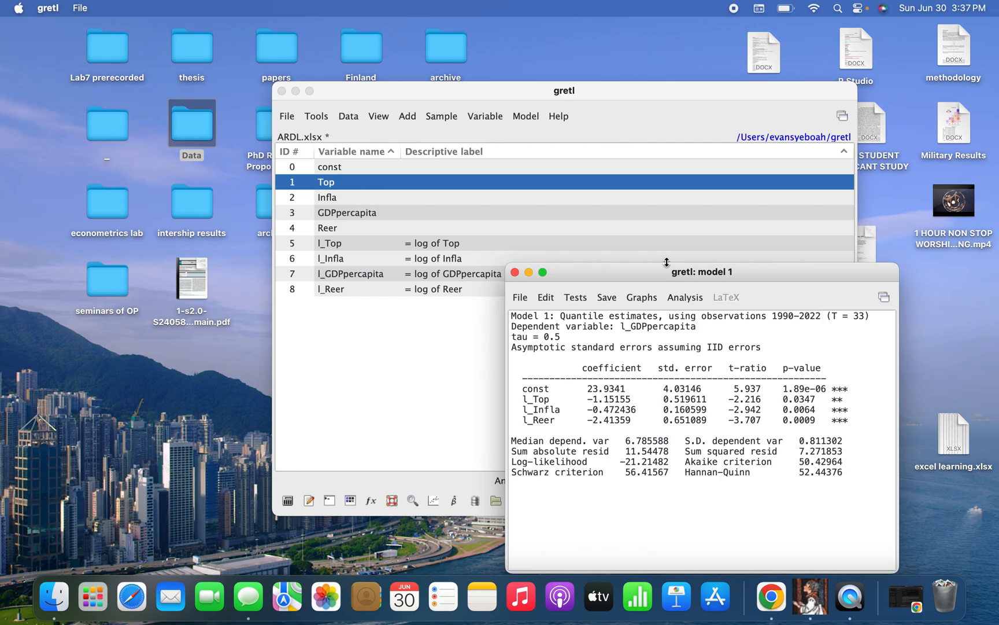
pyautogui.moveTo(661, 273); pyautogui.dragTo(499, 111)
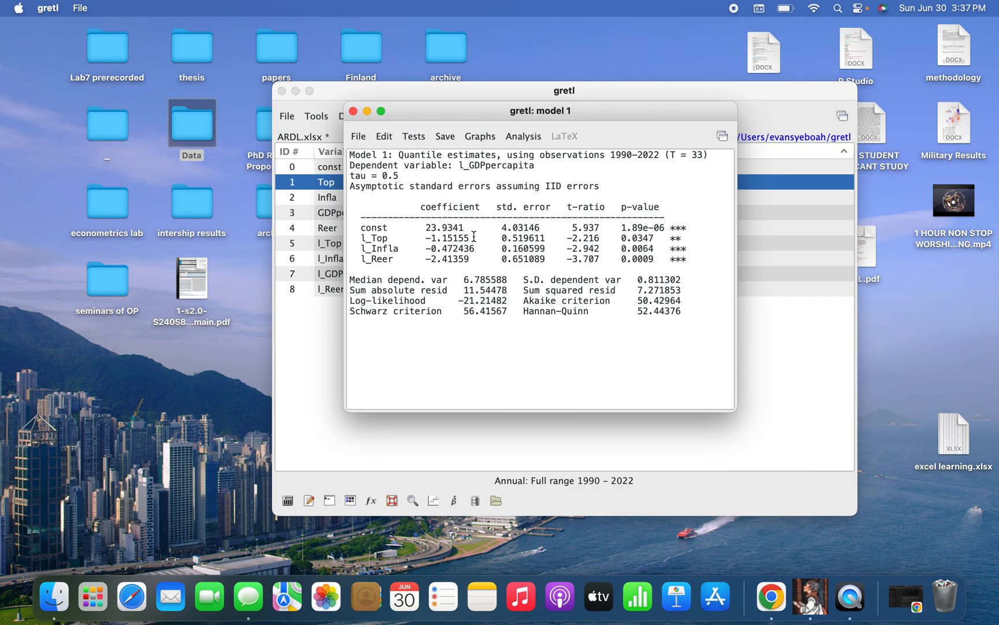
# - Run the normality of residual test on the quantile model, then close its graph and frequency distribution
pyautogui.click(414, 137)
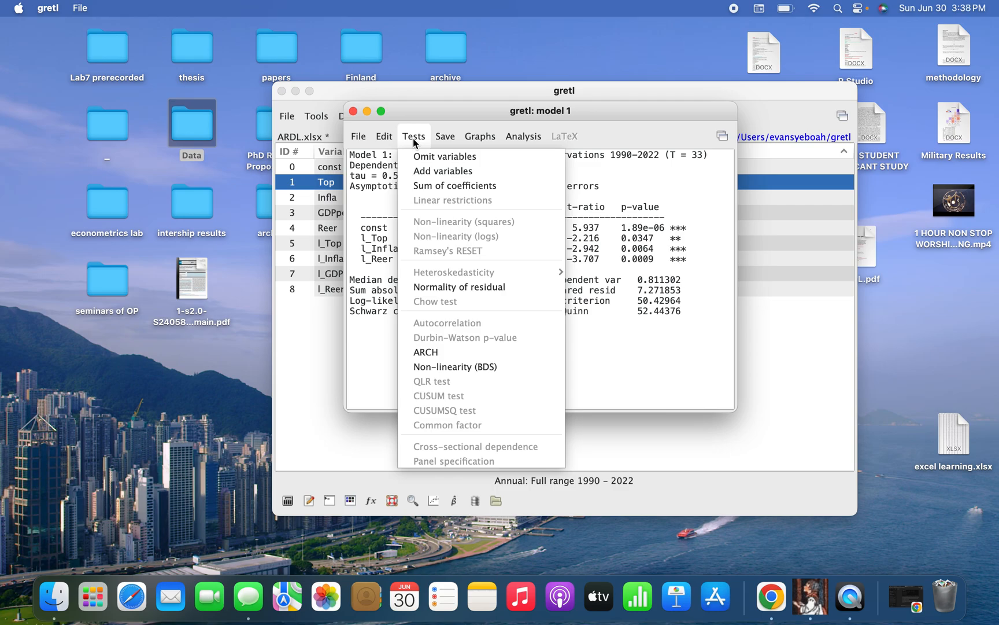
pyautogui.click(450, 287)
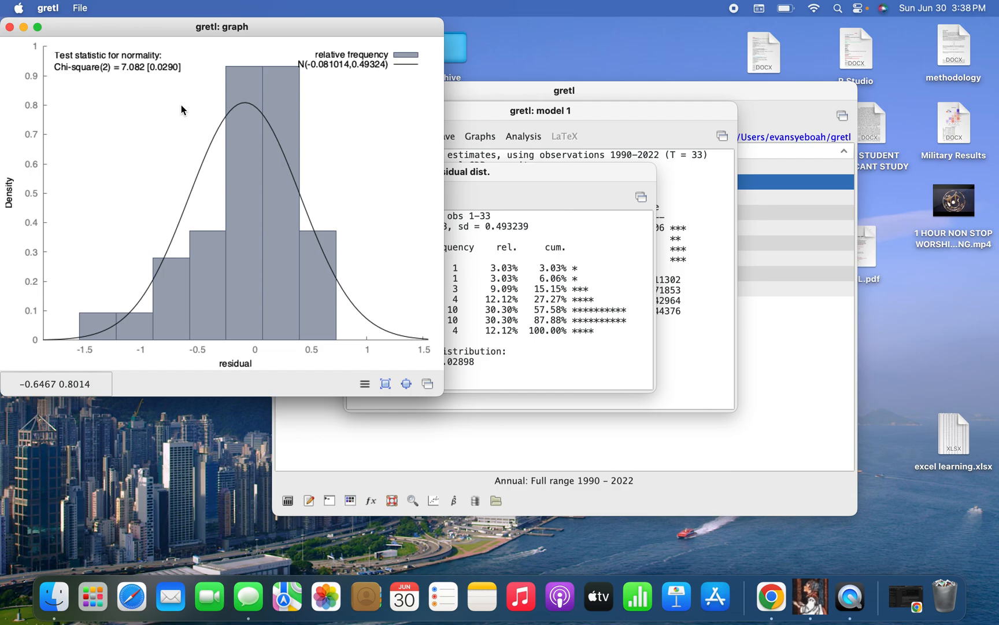
pyautogui.click(9, 28)
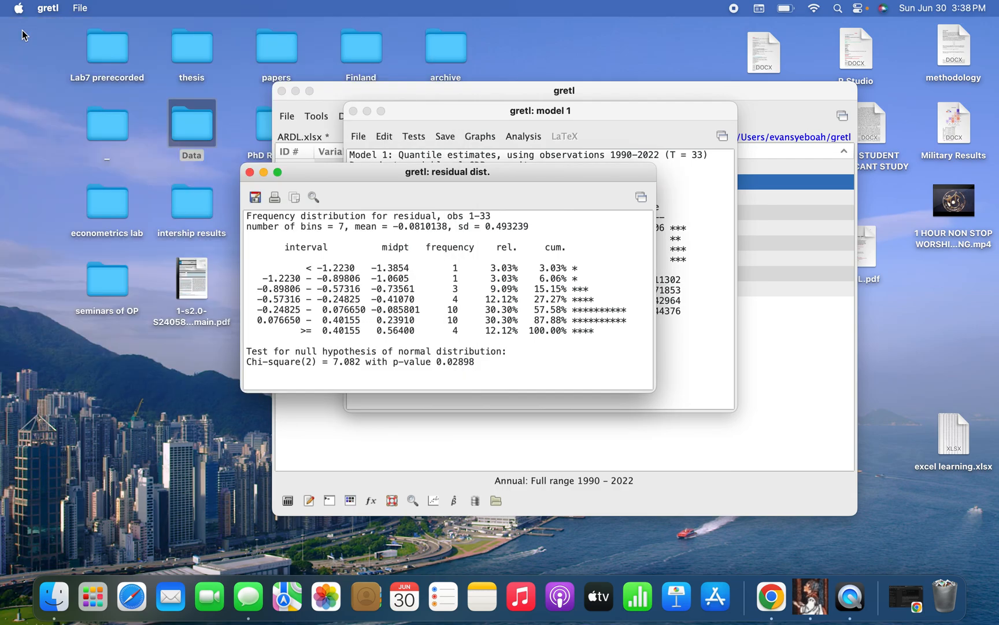
pyautogui.click(252, 172)
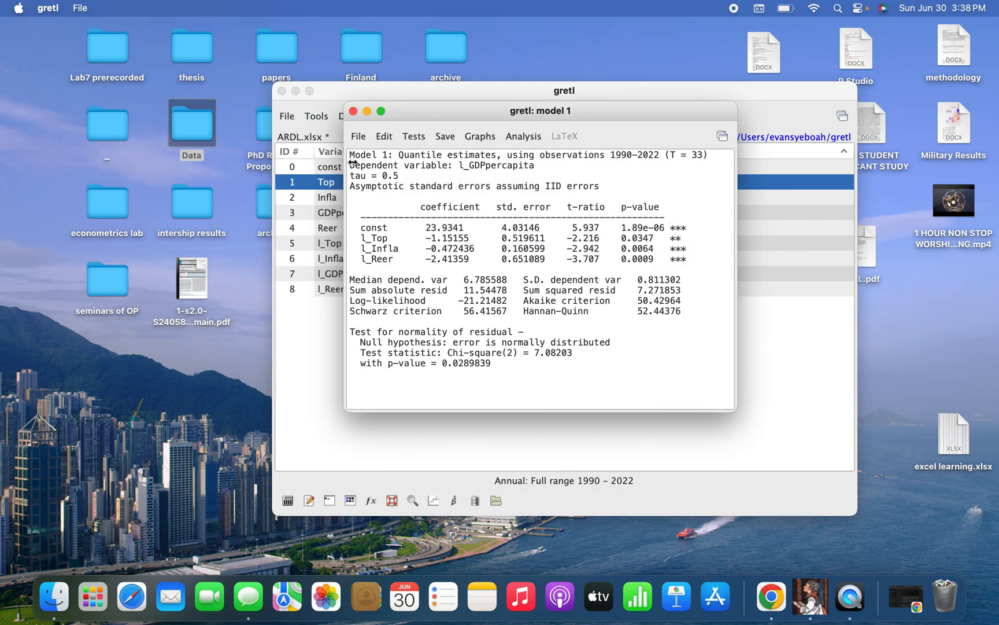
# - Run the ARCH test on the quantile model with lag order 5 and close its output
pyautogui.click(409, 139)
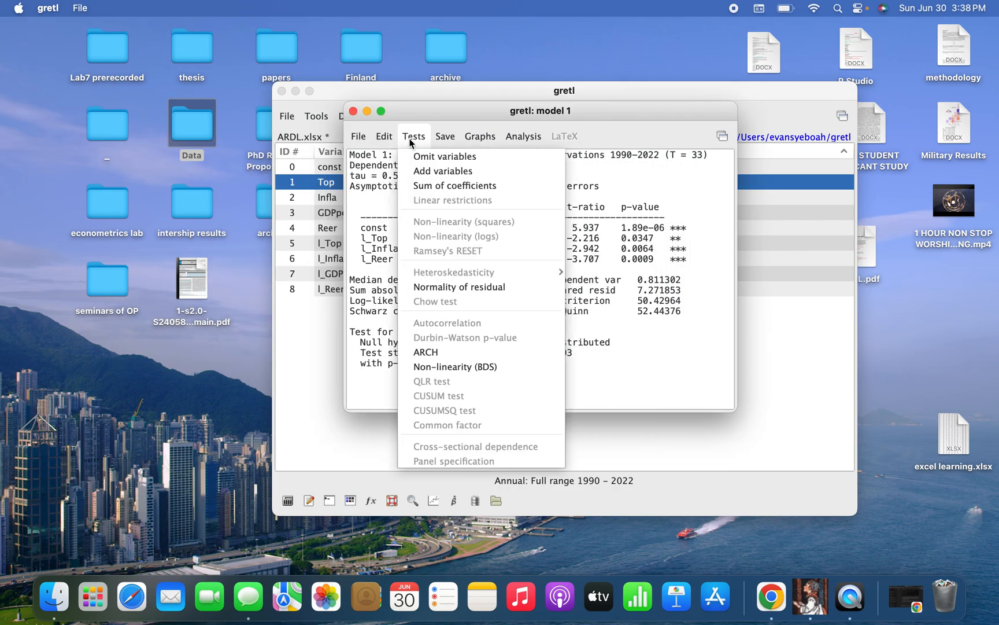
pyautogui.click(431, 352)
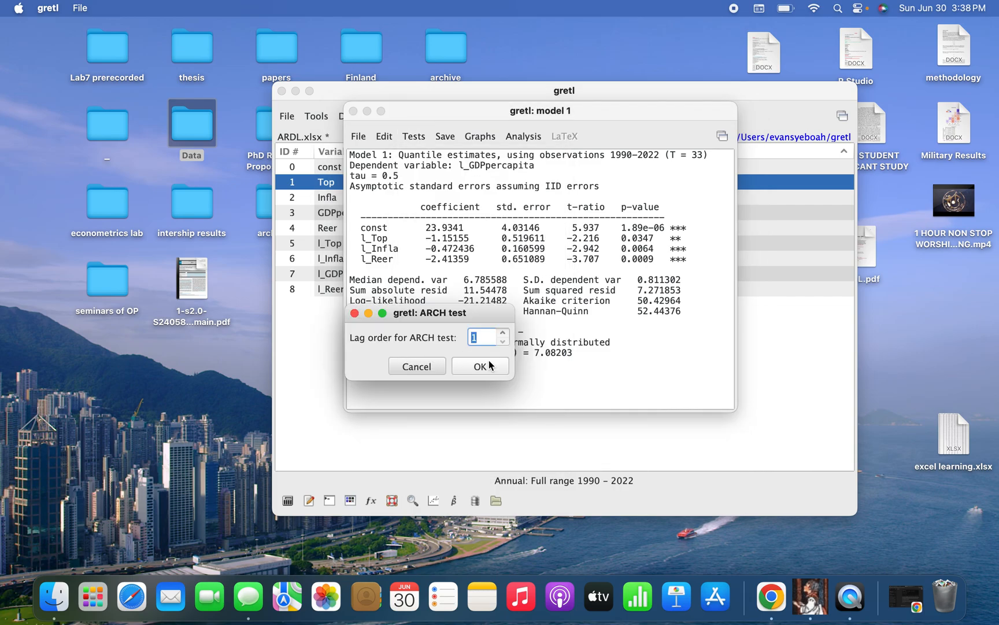
pyautogui.click(502, 333)
pyautogui.click(502, 333)
pyautogui.click(503, 333)
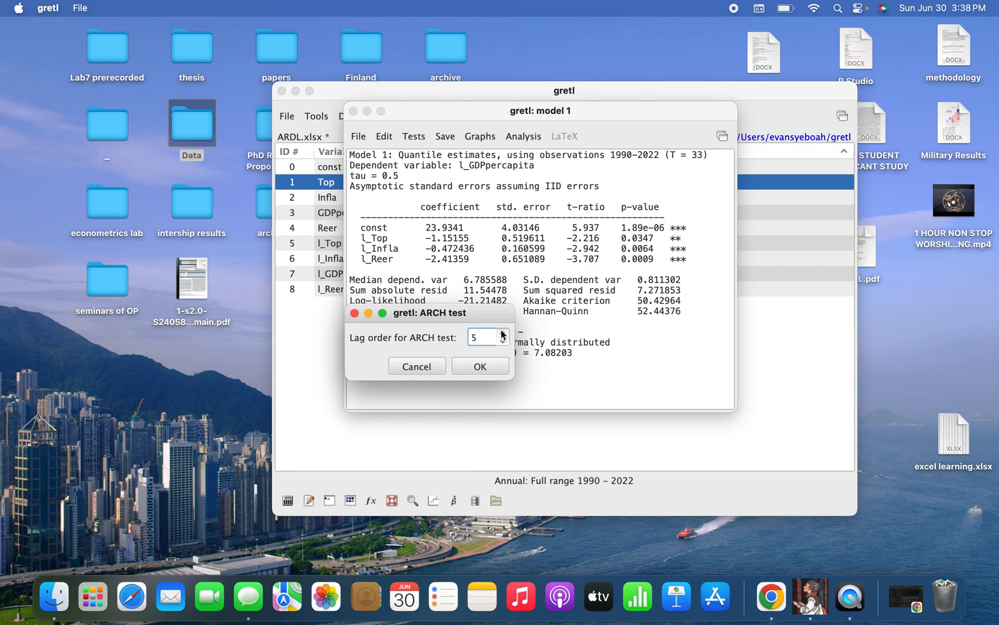
pyautogui.click(481, 366)
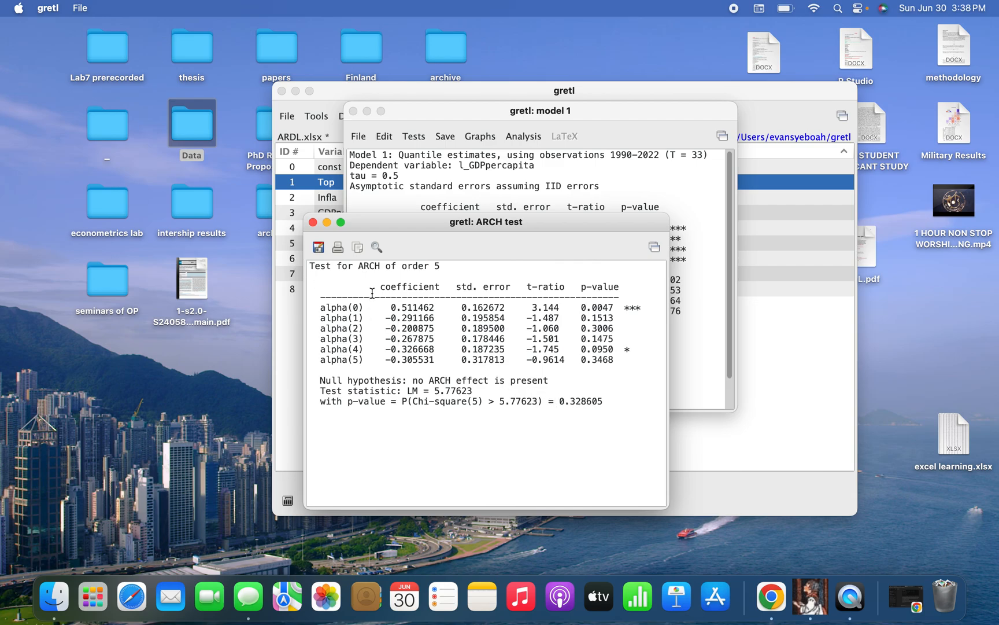
pyautogui.click(313, 222)
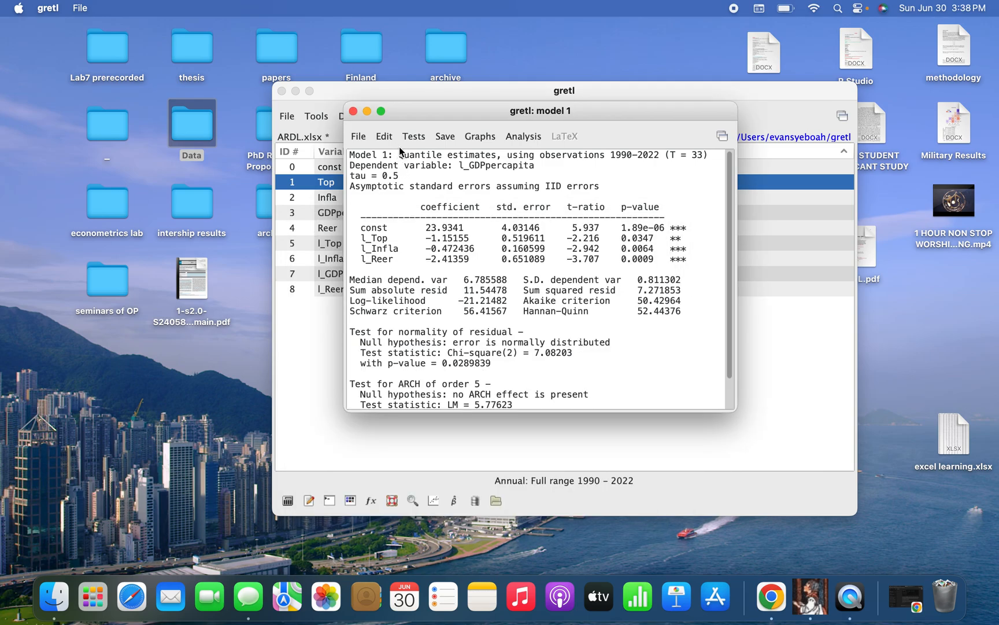
# - Run the BDS non-linearity test with maximum dimension 2, first-order correlation 0.70 and bootstrap p-values, then close its output
pyautogui.click(411, 139)
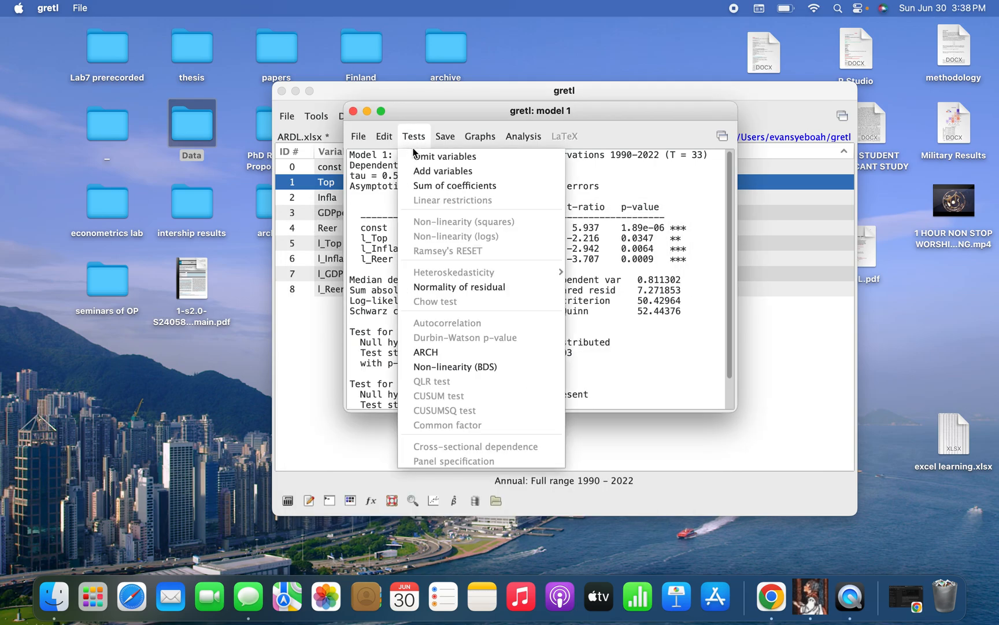
pyautogui.click(454, 368)
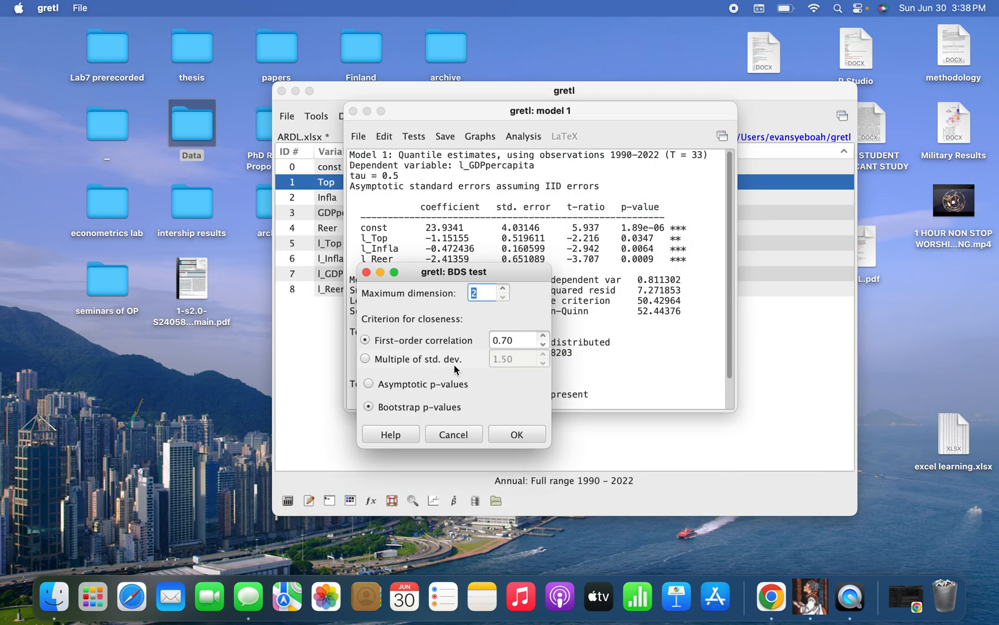
pyautogui.click(532, 434)
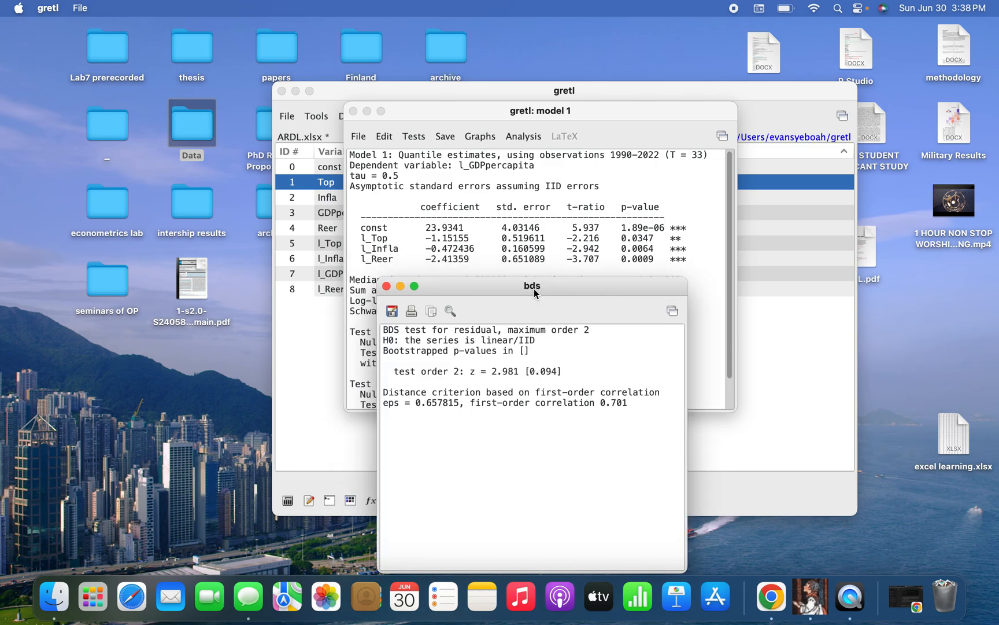
pyautogui.moveTo(534, 289); pyautogui.dragTo(502, 190)
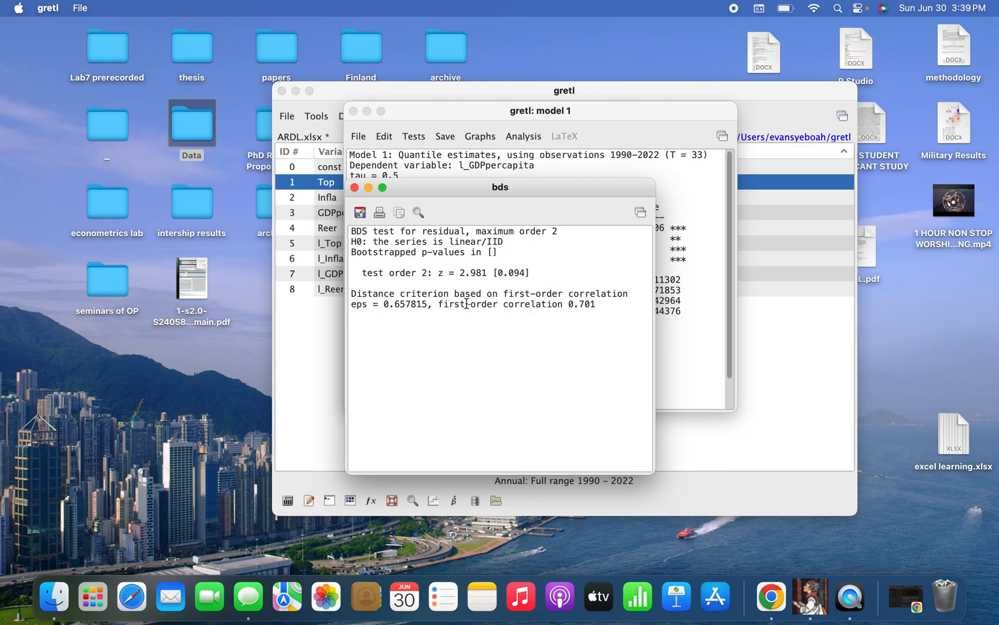
pyautogui.click(355, 188)
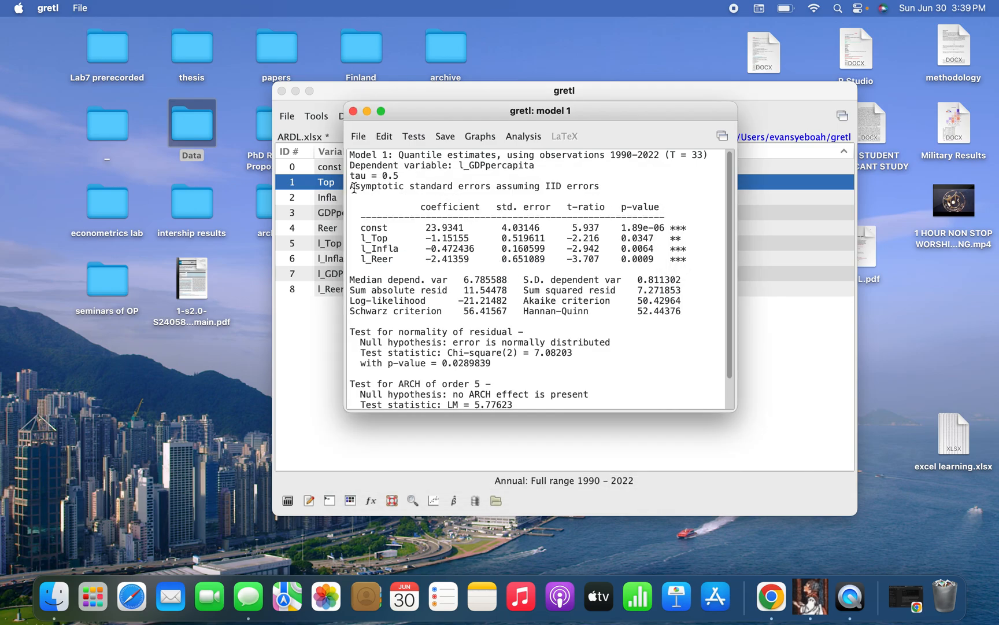
# - Modify the quantile model to use quantiles 0.25, 0.50 and 0.75 with computed standard errors, and re-estimate it
pyautogui.click(387, 139)
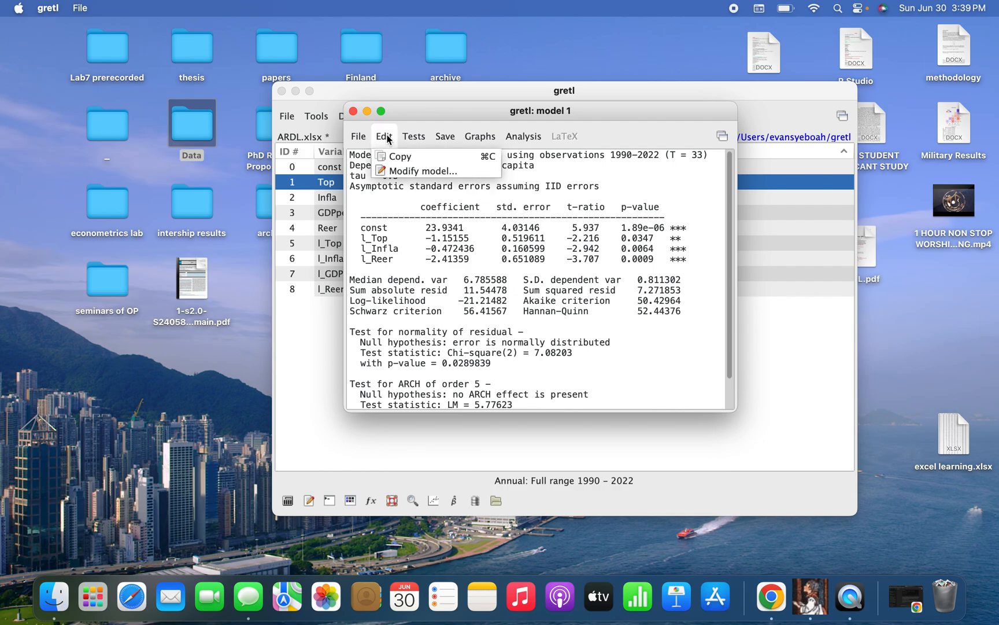
pyautogui.click(397, 172)
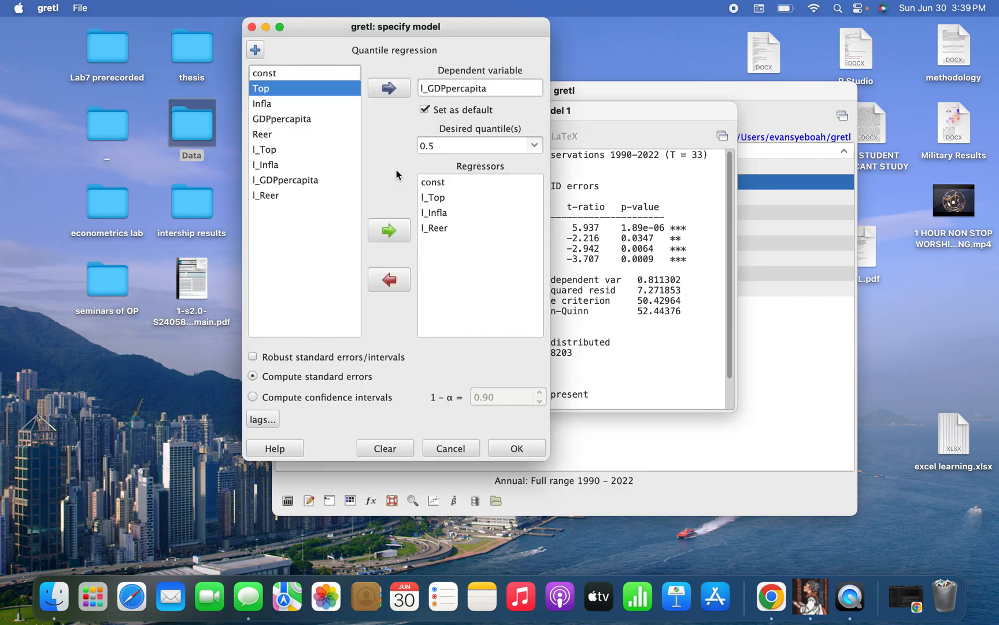
pyautogui.click(536, 145)
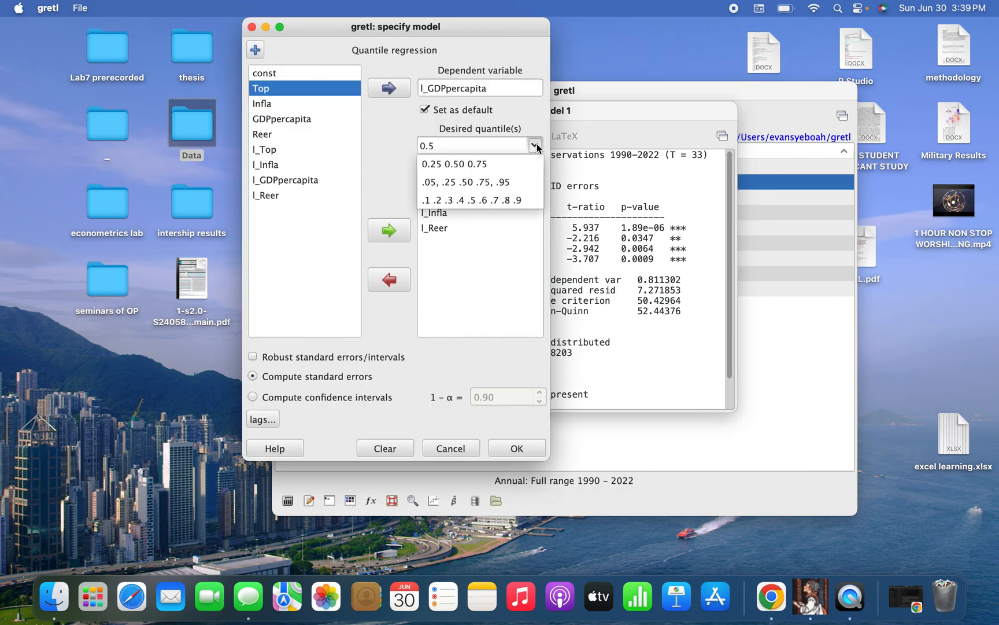
pyautogui.click(479, 168)
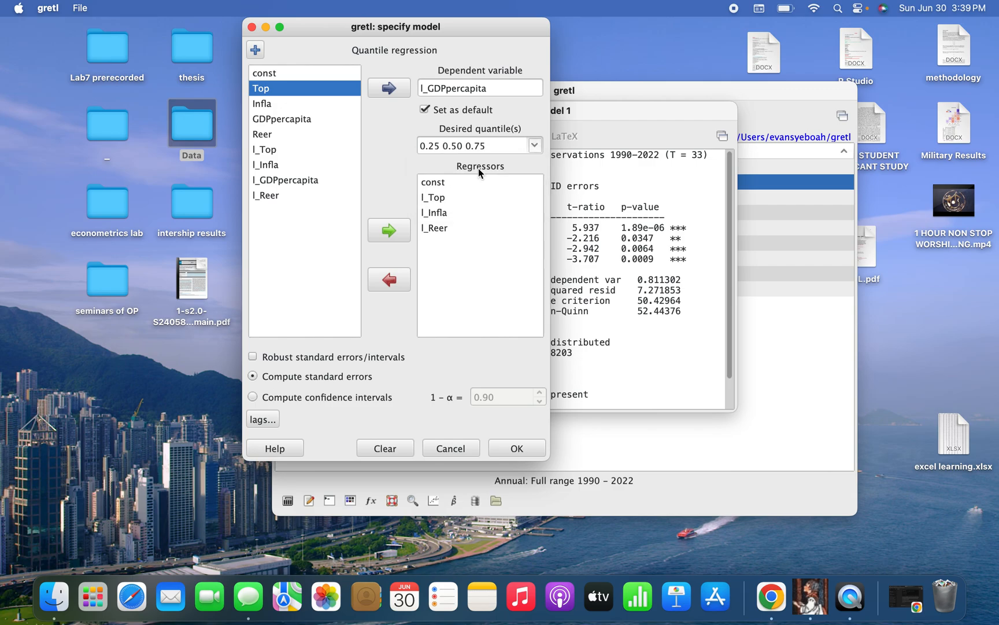
pyautogui.click(512, 450)
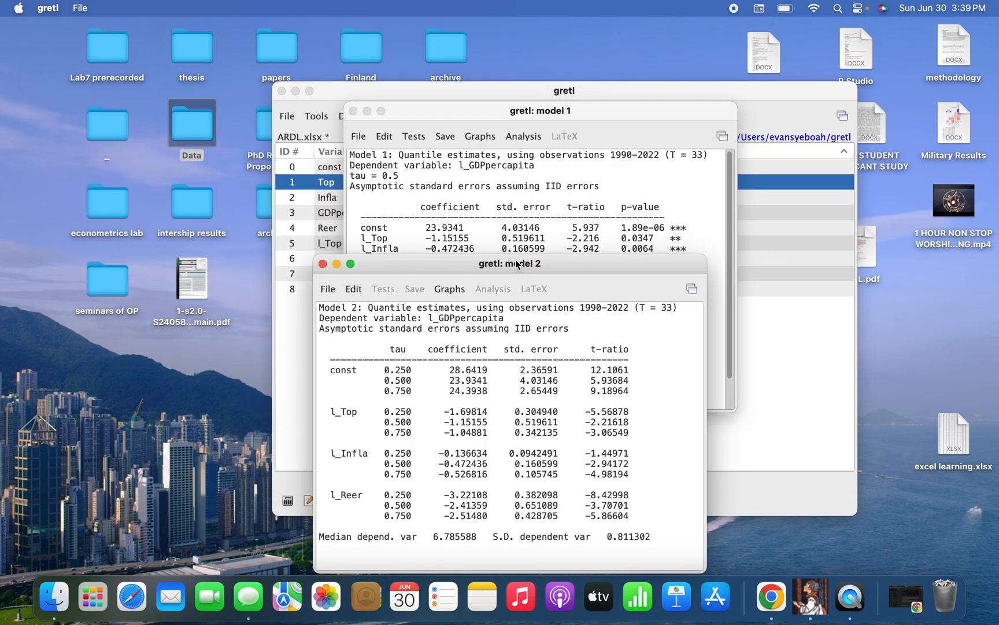
pyautogui.moveTo(516, 265); pyautogui.dragTo(480, 129)
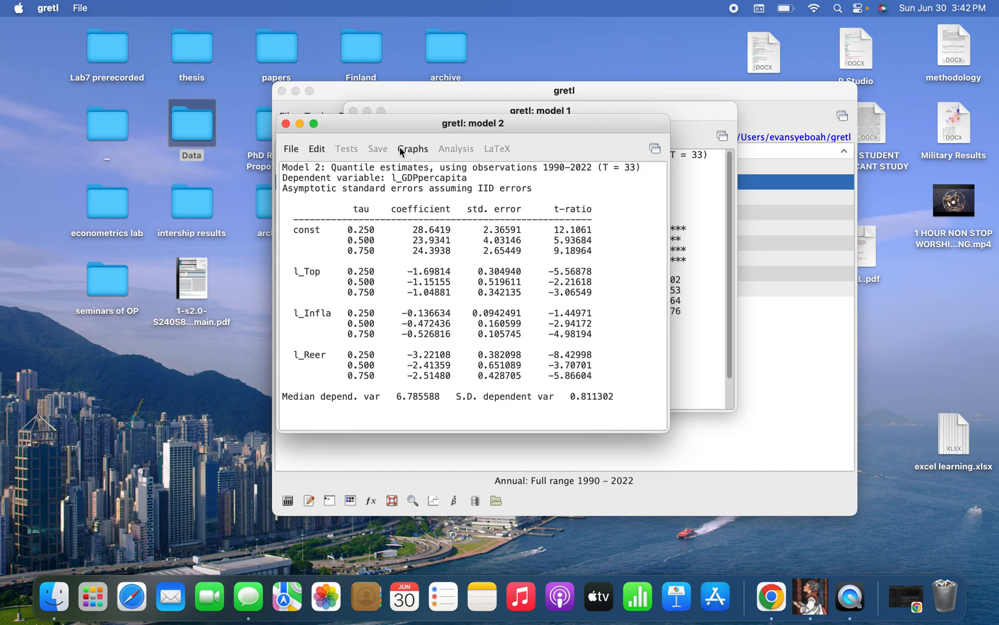
# - Re-estimate the quantile model at quantiles .05, .25, .50, .75 and .95 with computed standard errors
pyautogui.click(318, 149)
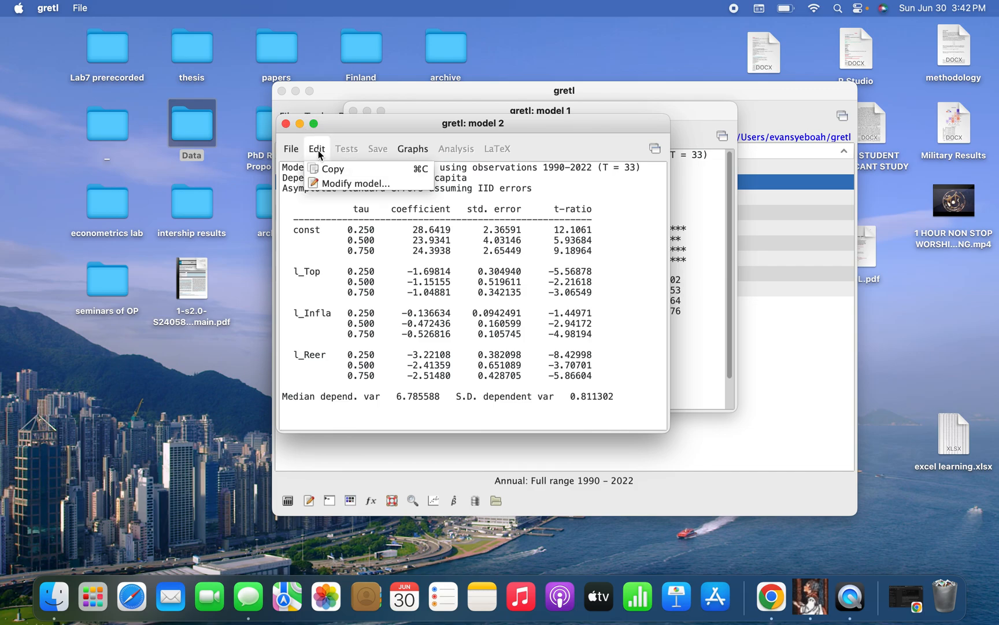
pyautogui.click(329, 184)
pyautogui.click(466, 146)
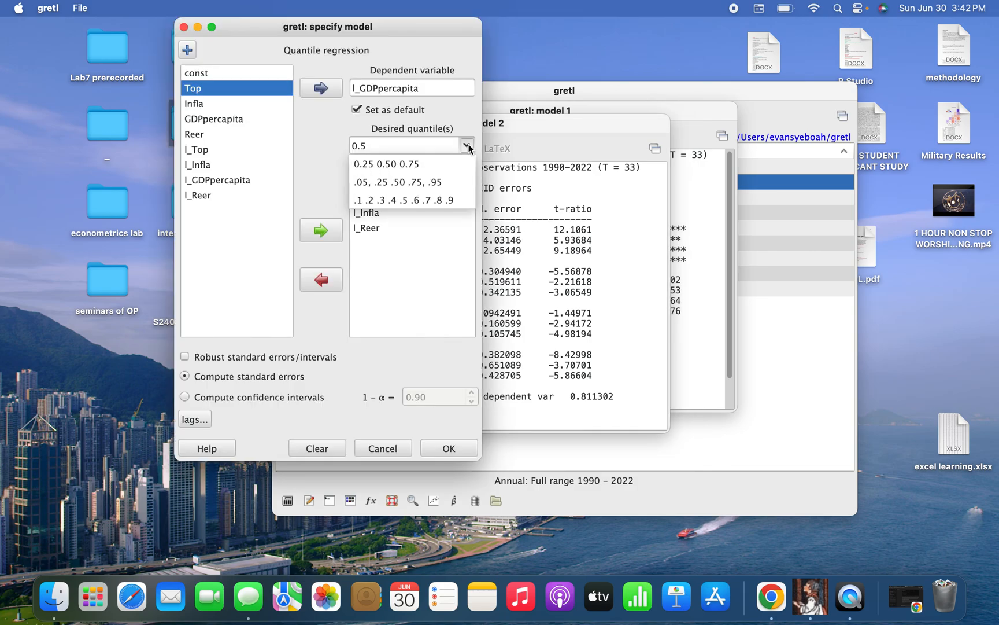
pyautogui.click(438, 182)
pyautogui.click(448, 448)
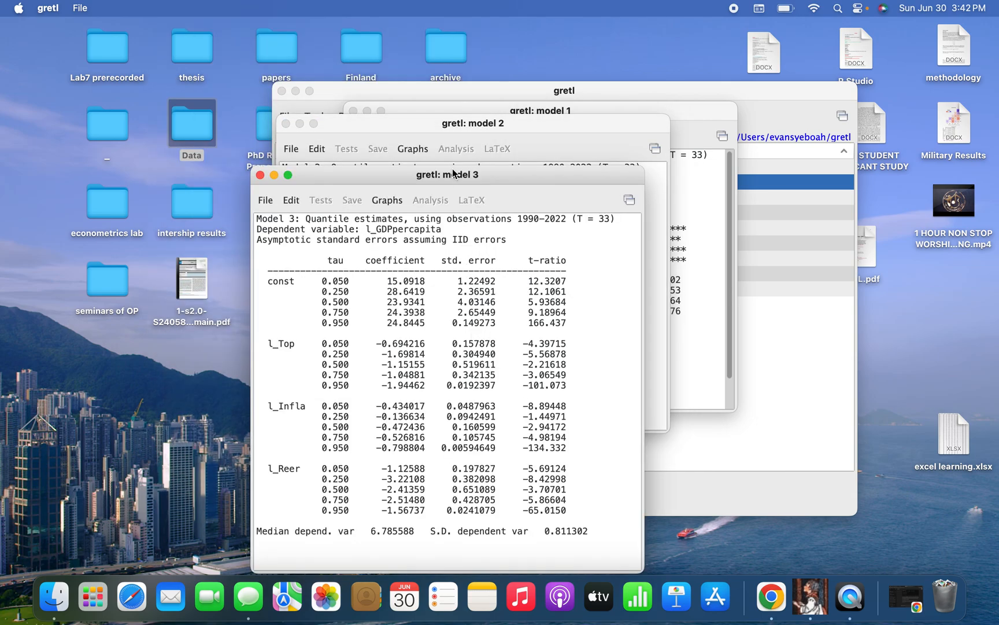
pyautogui.moveTo(452, 176); pyautogui.dragTo(468, 80)
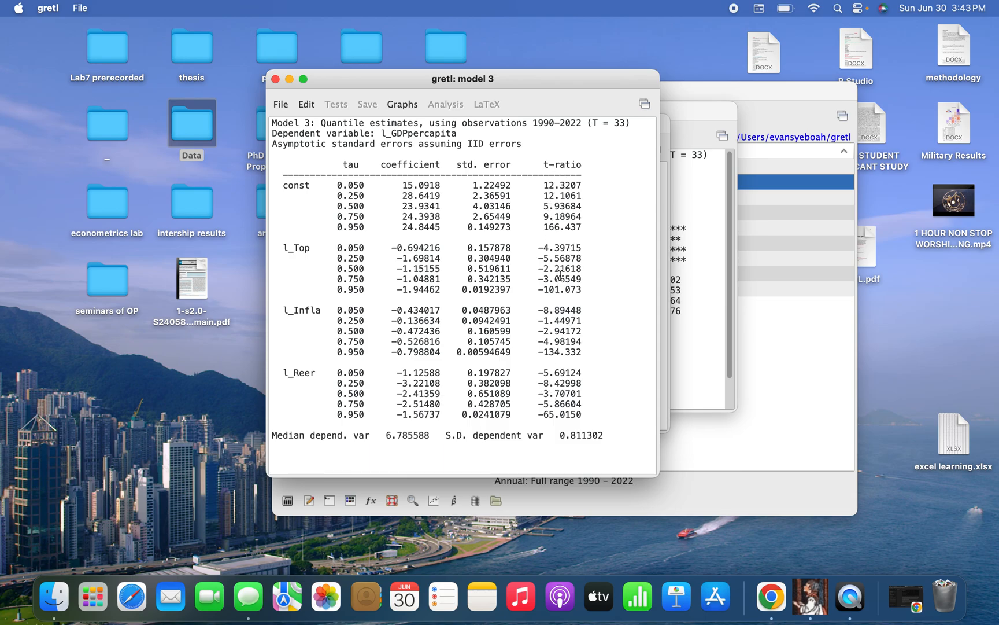
# - Plot the tau sequence of the l_Top coefficient for the five-quantile model, then close the graph
pyautogui.click(405, 105)
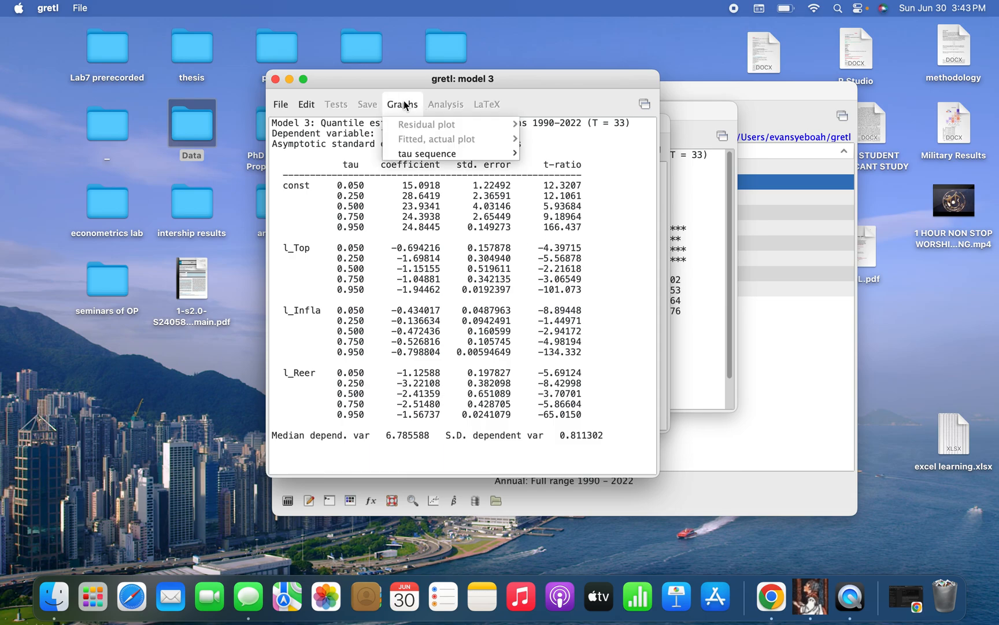
pyautogui.moveTo(473, 152)
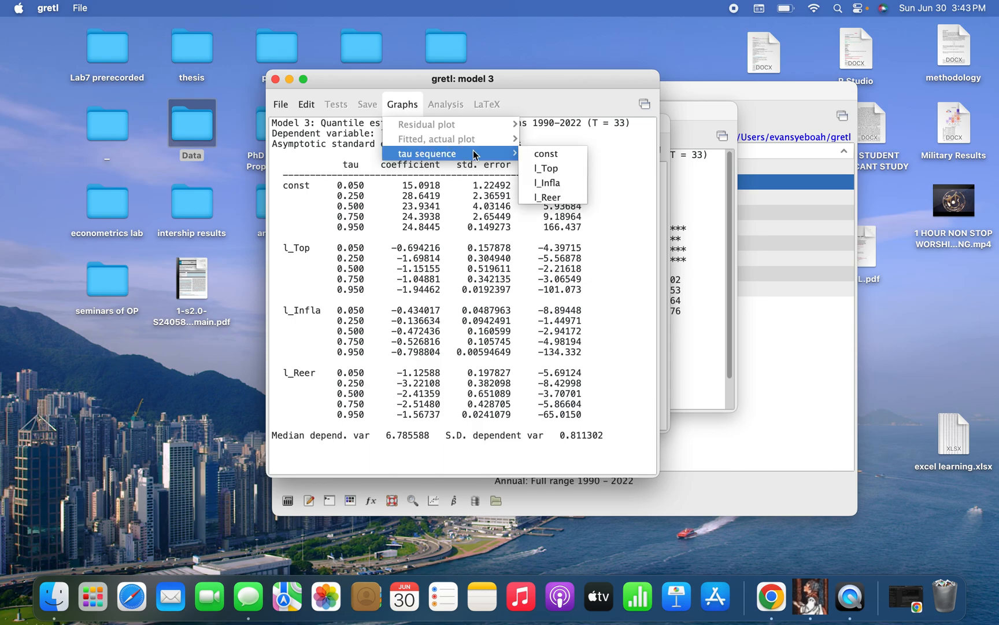
pyautogui.click(548, 171)
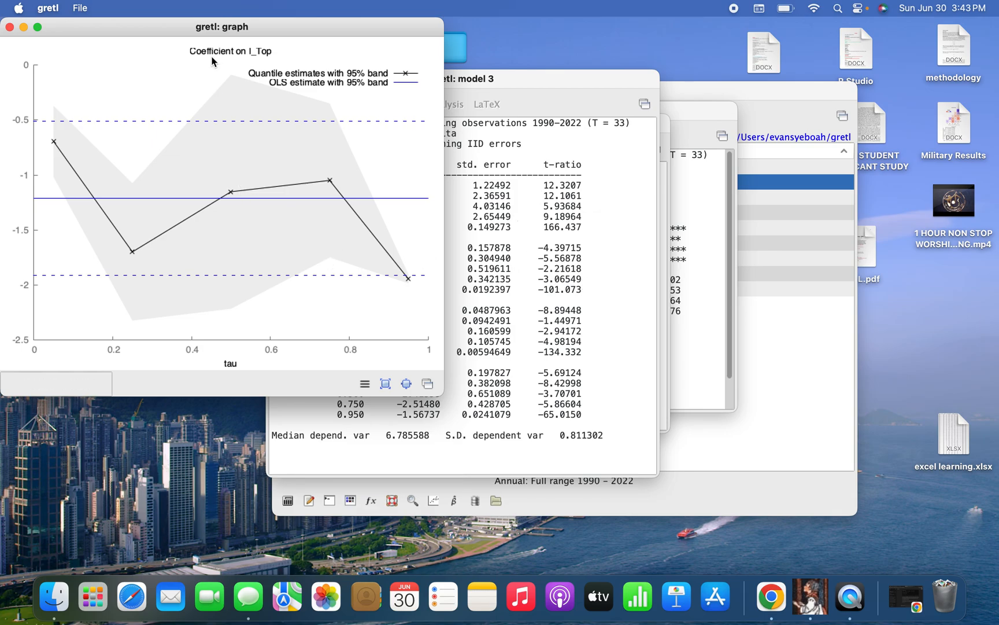
pyautogui.moveTo(201, 28); pyautogui.dragTo(748, 13)
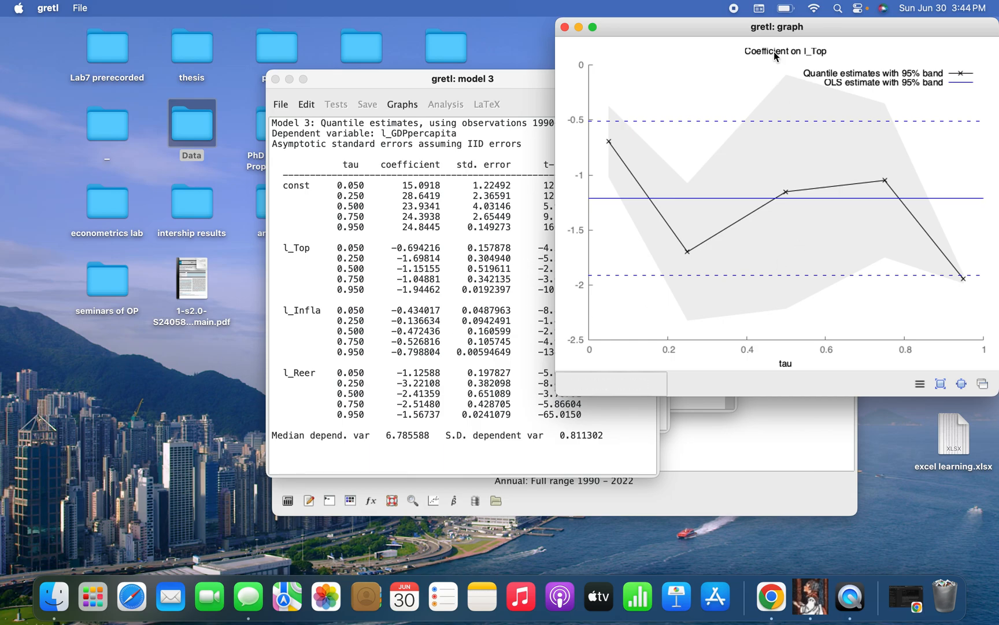
pyautogui.moveTo(752, 28); pyautogui.dragTo(475, 30)
pyautogui.click(283, 29)
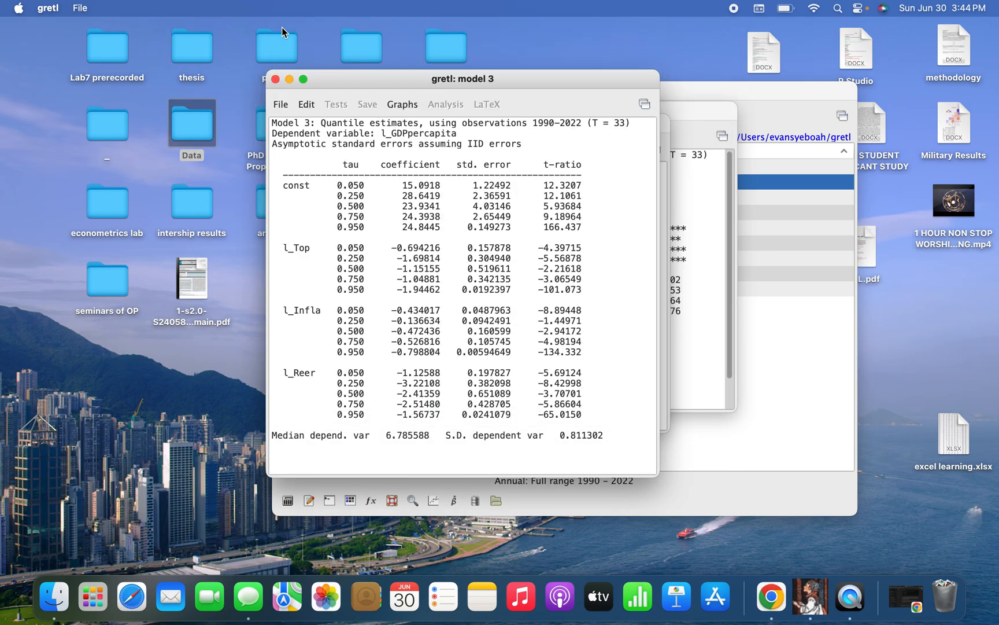
# - Plot the tau sequence of the l_Infla coefficient for the five-quantile model, then close the graph
pyautogui.click(416, 104)
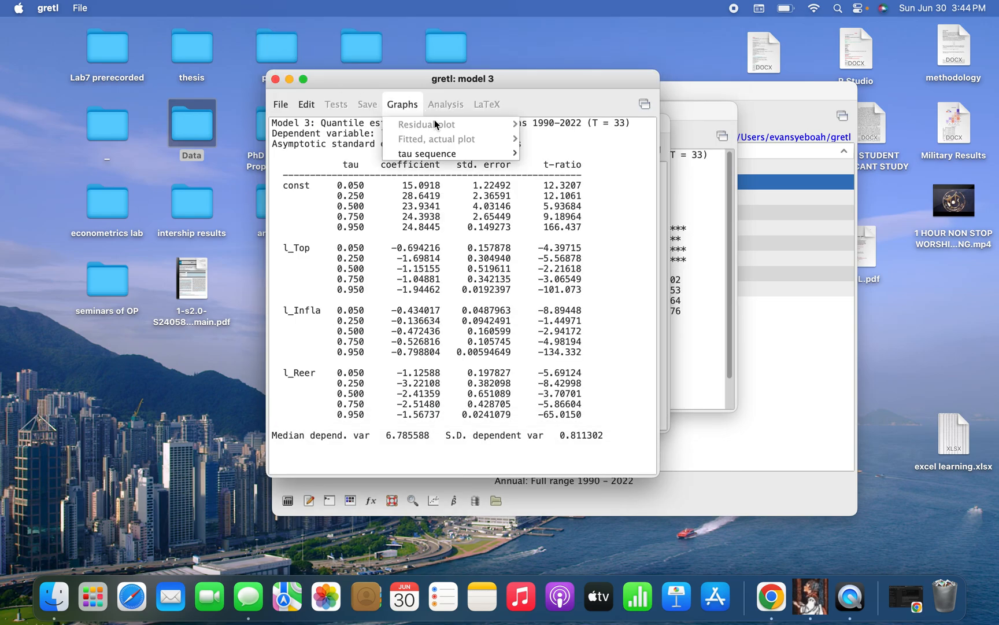
pyautogui.moveTo(441, 147)
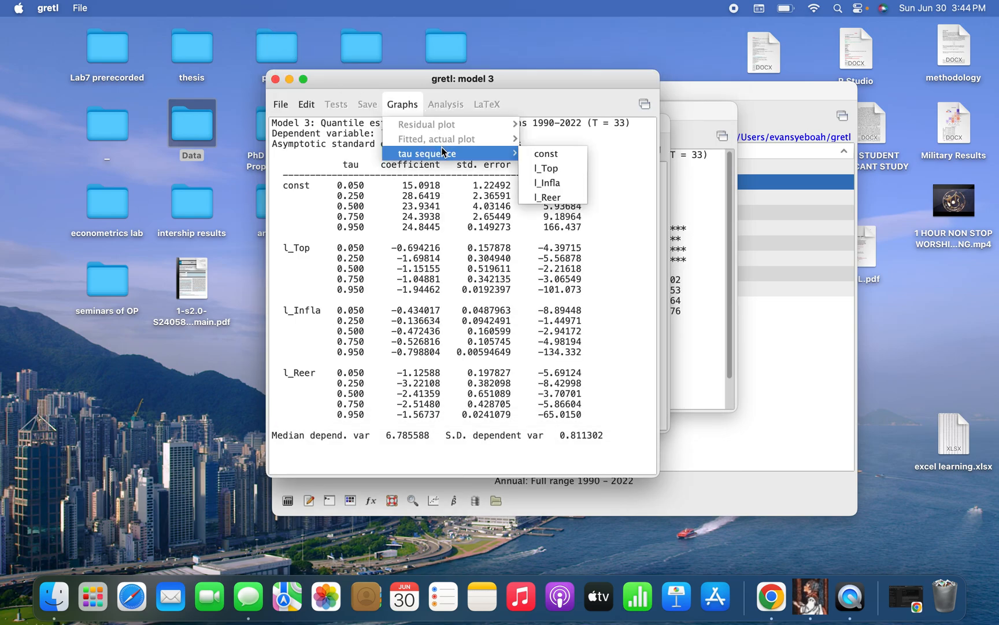
pyautogui.click(538, 184)
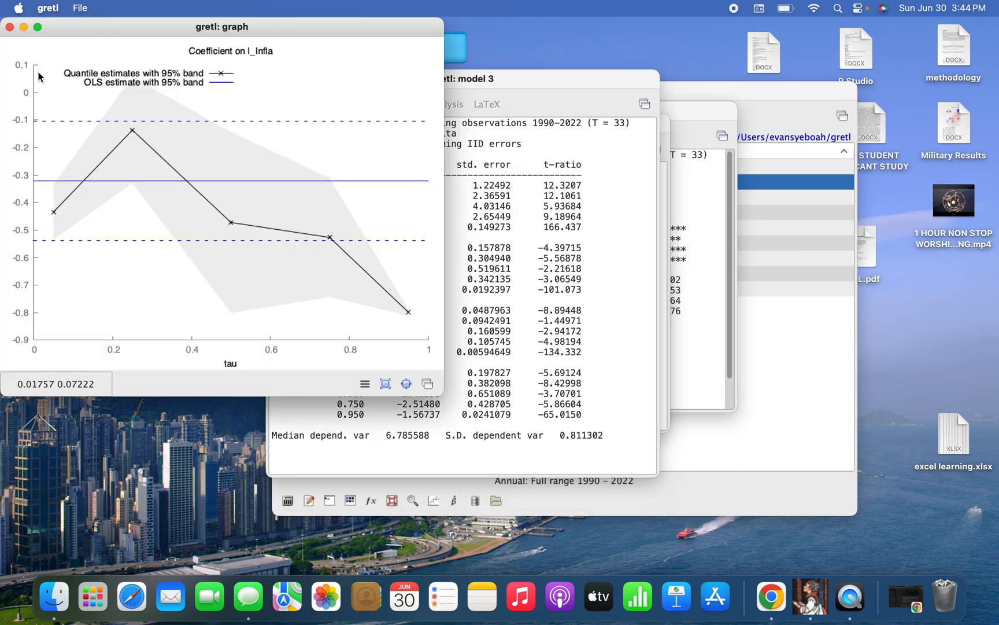
pyautogui.click(9, 27)
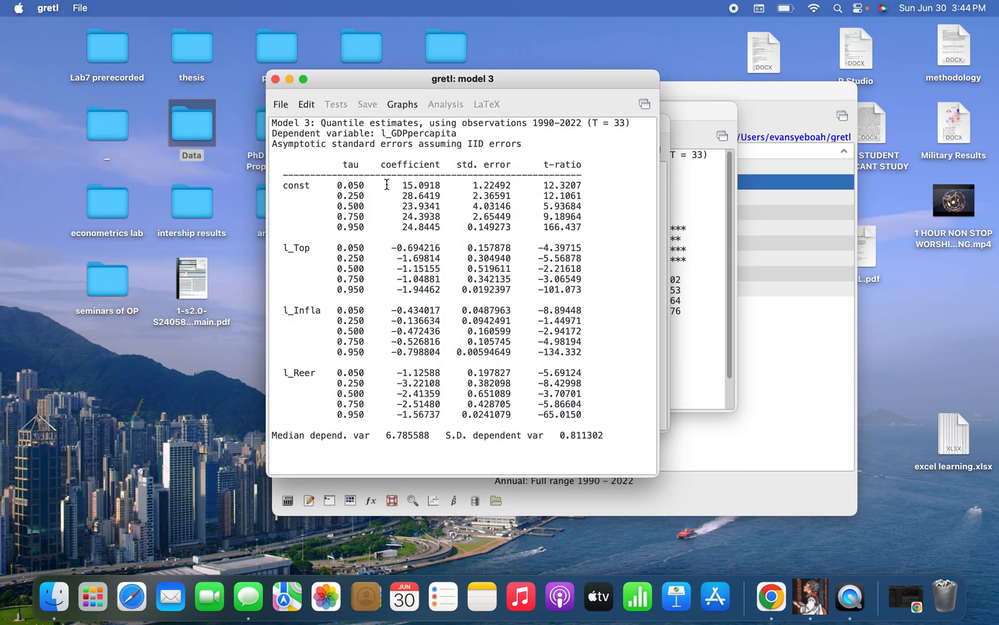